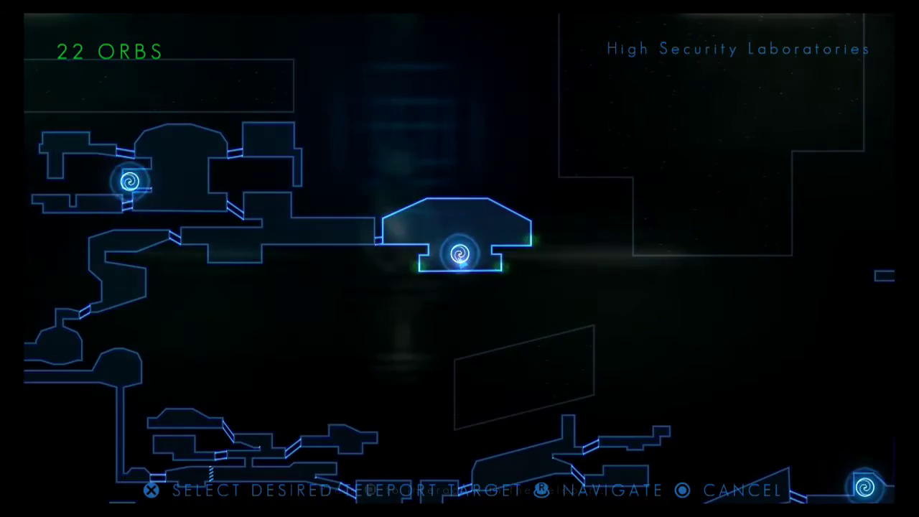
key("Up")
key("Right")
key("Left")
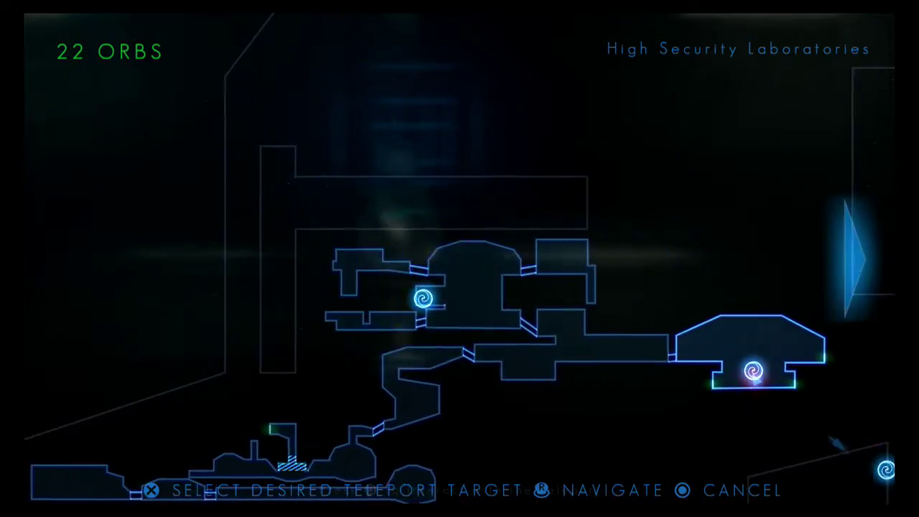
key("Escape")
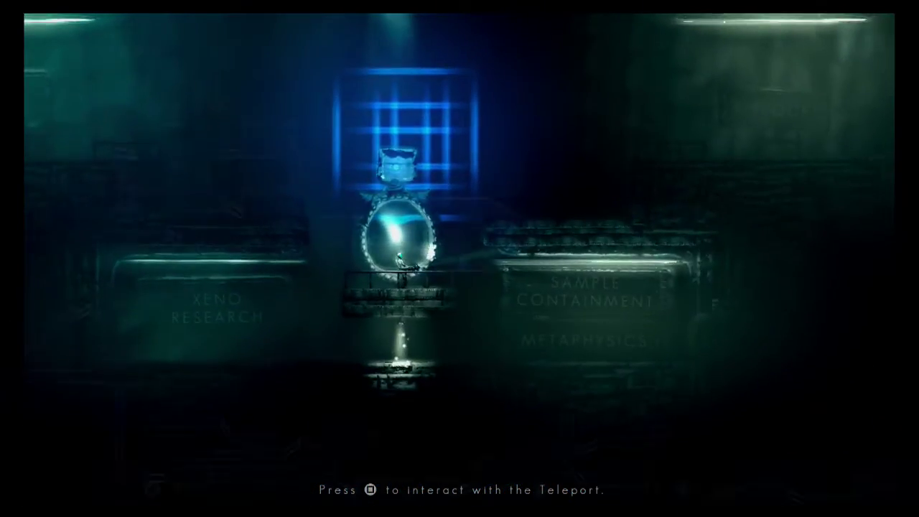
key("Return")
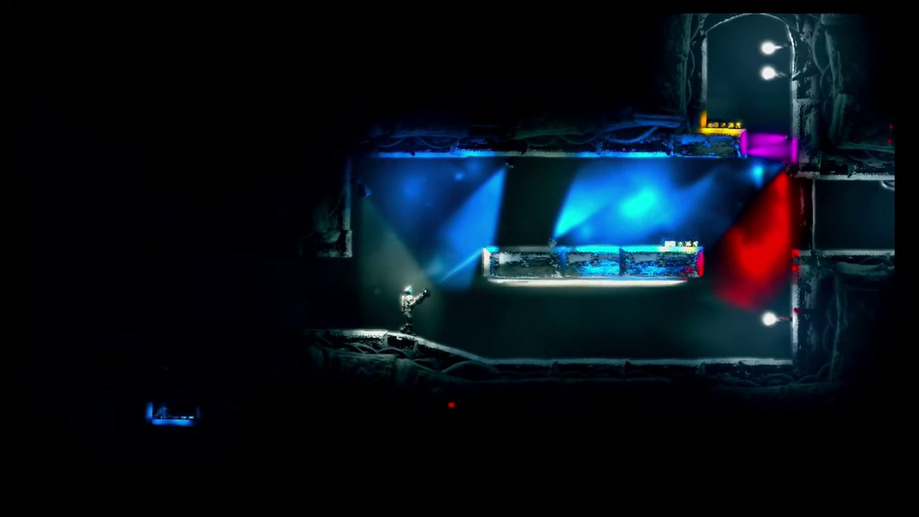
key("Right")
key("Right")
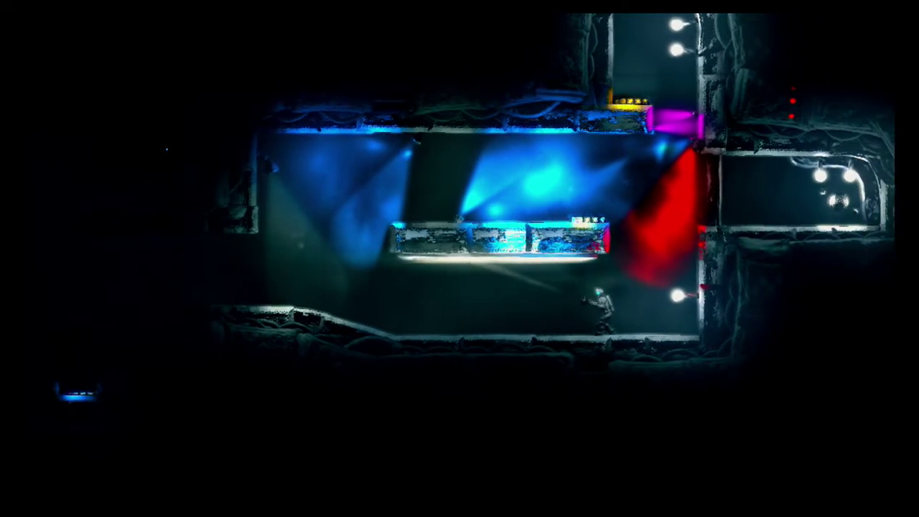
key("Right")
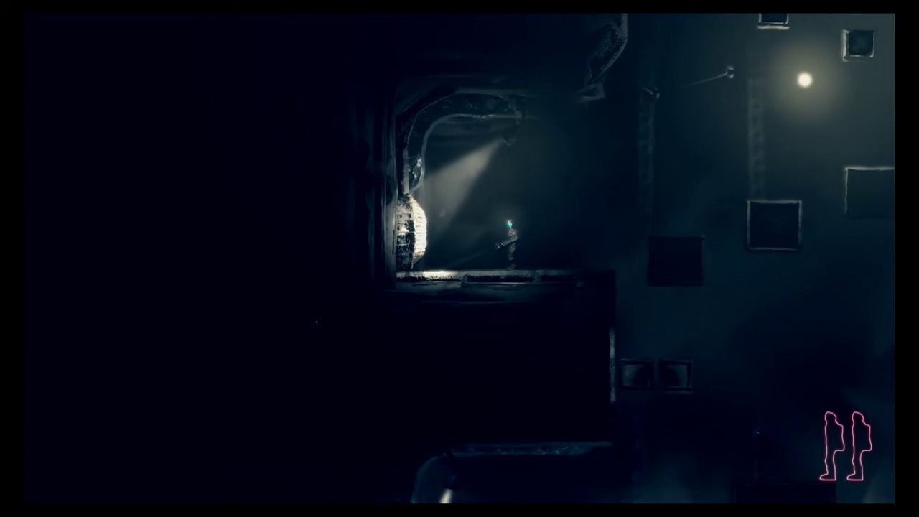
key("Escape")
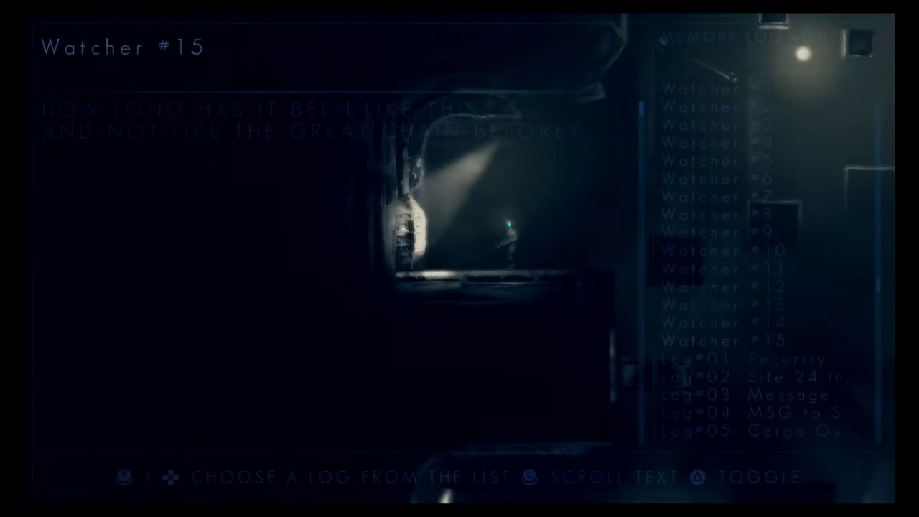
key("Tab")
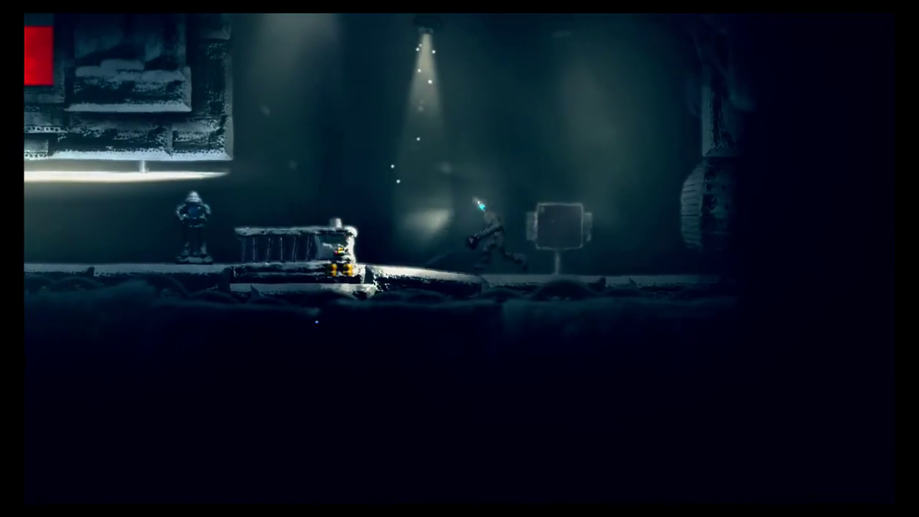
key("Left")
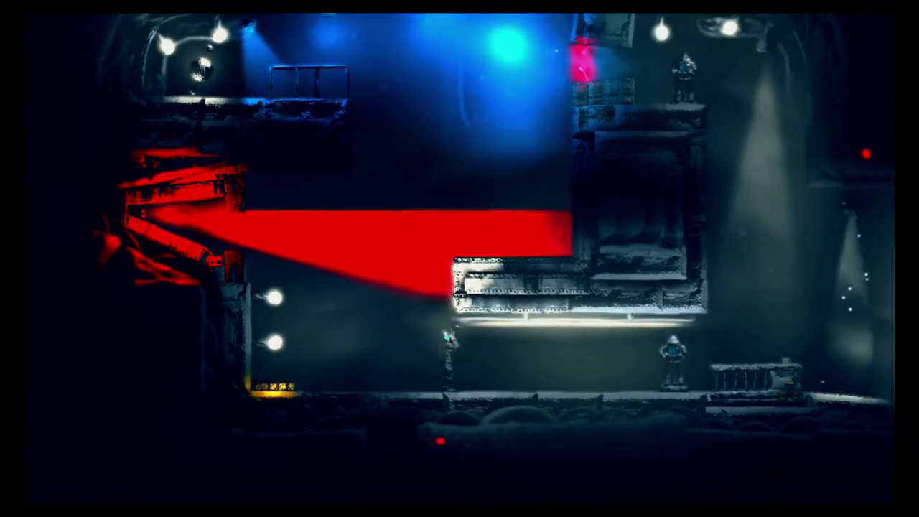
key("Left")
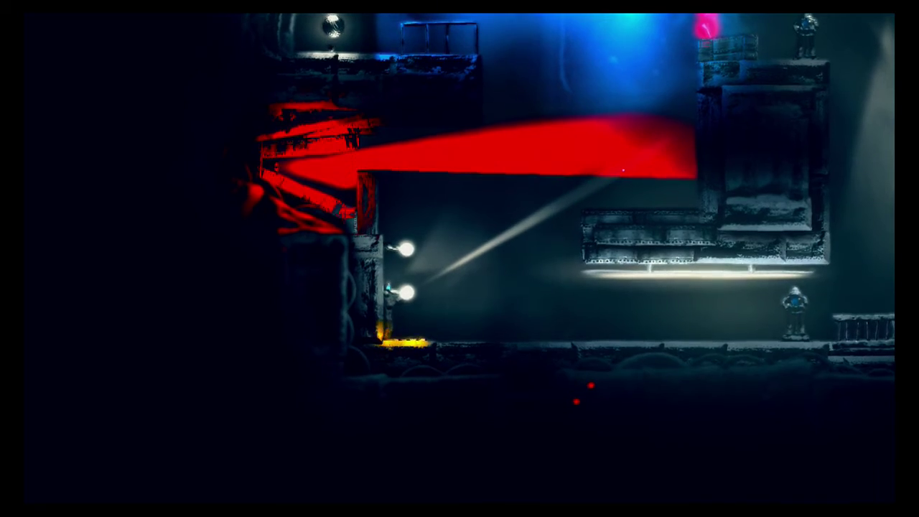
key("Right")
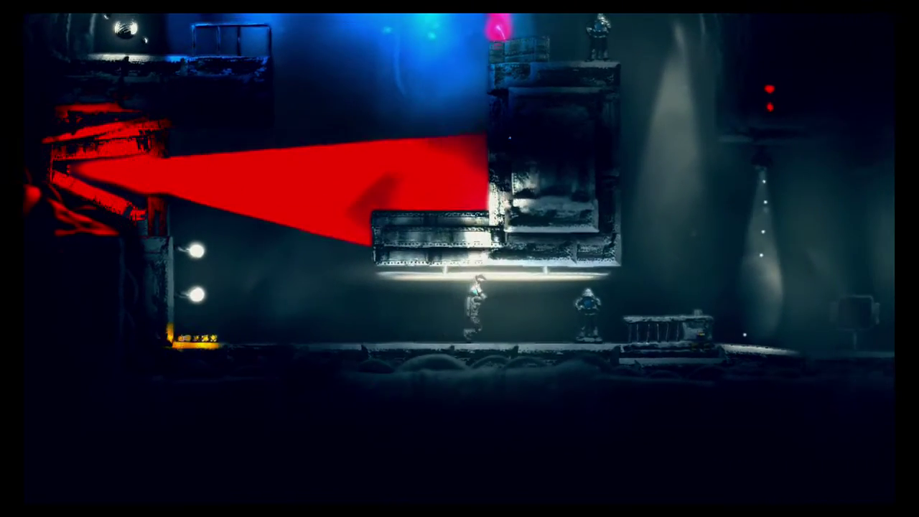
key("Right")
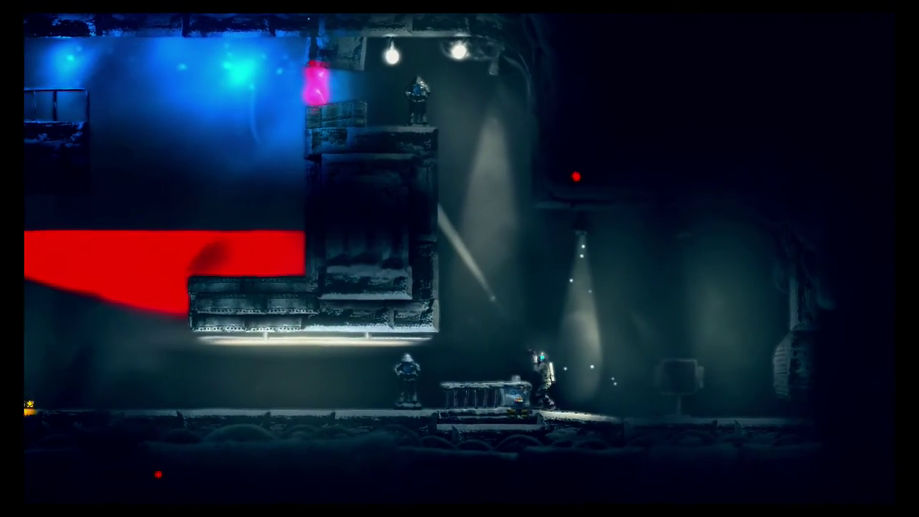
key("Up")
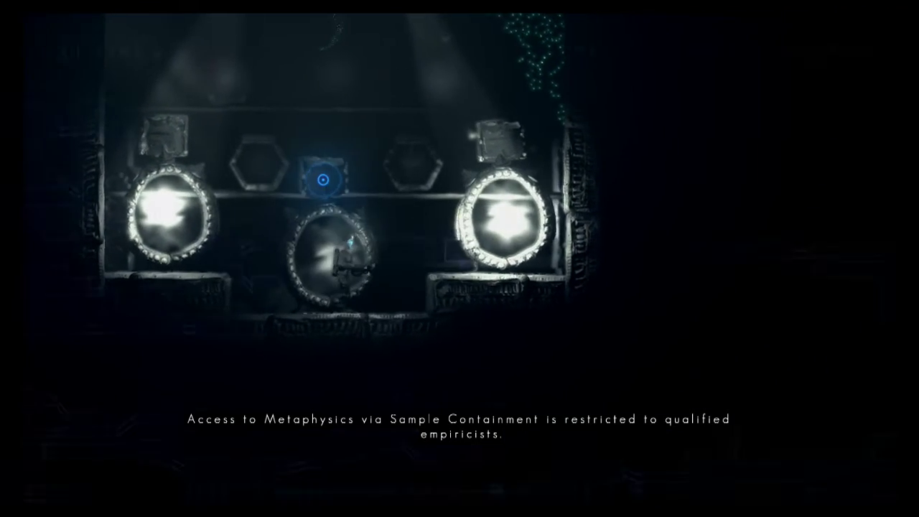
key("Tab")
key("Tab")
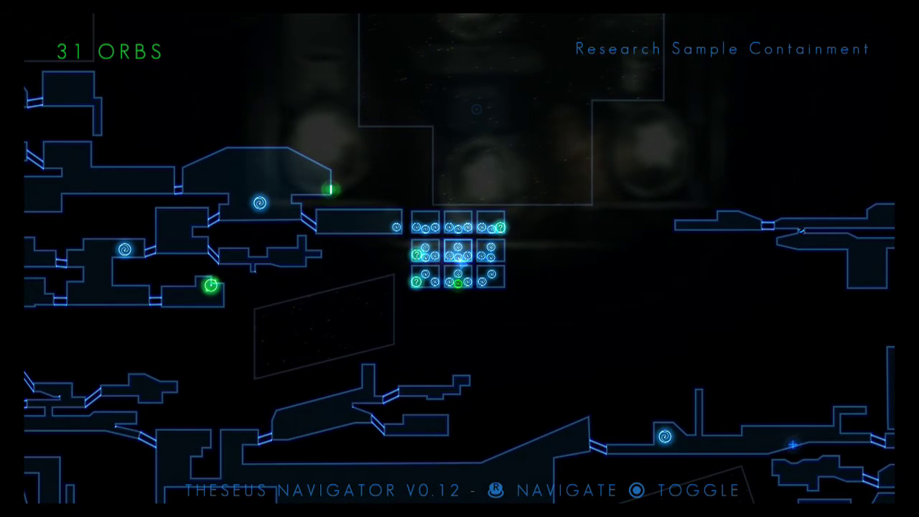
key("Tab")
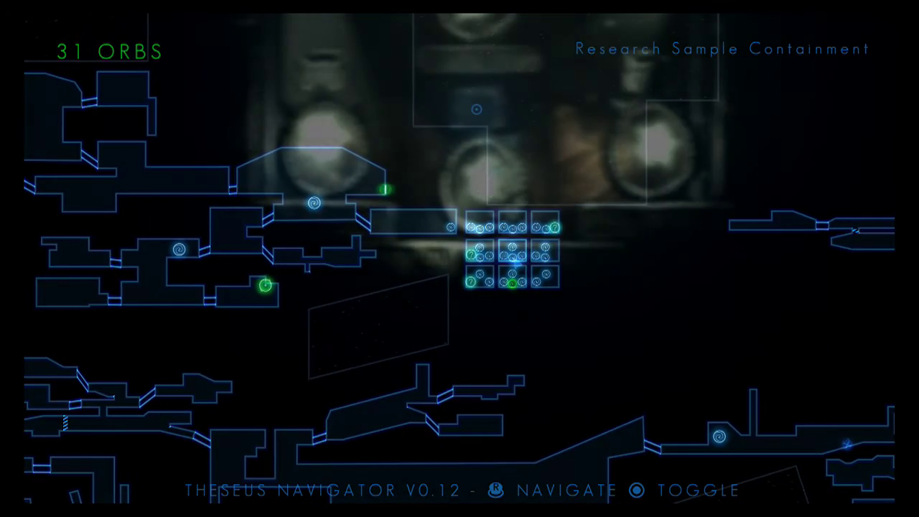